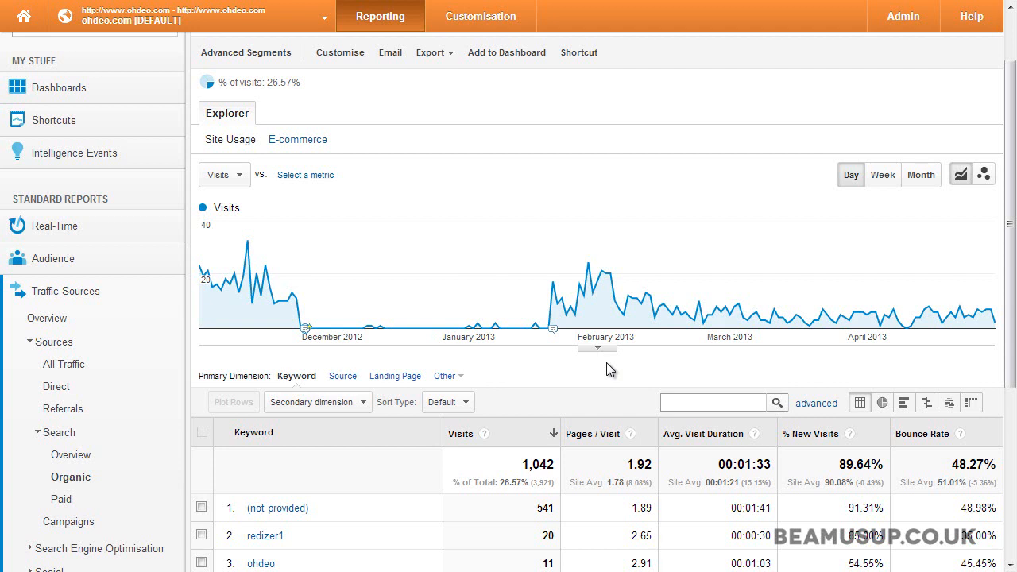
Show the annotations below the organic Visits chart and highlight the one marked on 20 January 2013.
scroll(606, 362, down, 3)
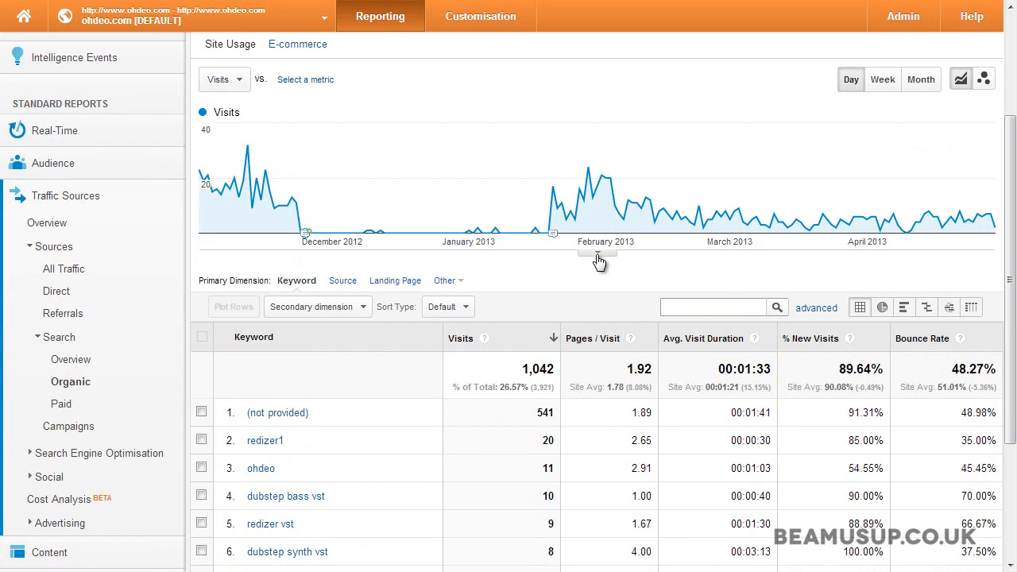
click(599, 256)
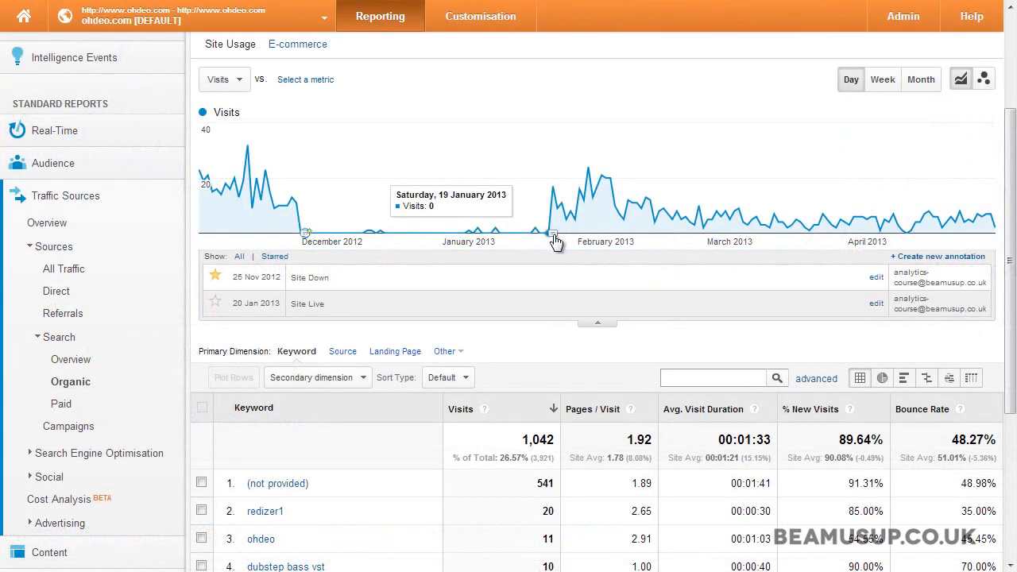
click(553, 236)
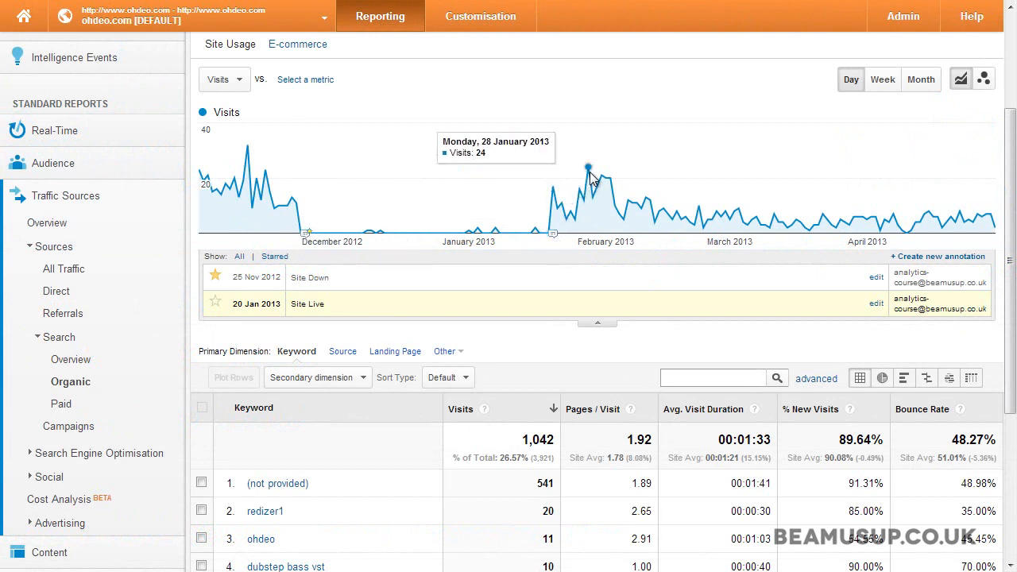
Create a private annotation dated 21 Jan 2013 with the text "Testing annotation" and save it.
click(938, 260)
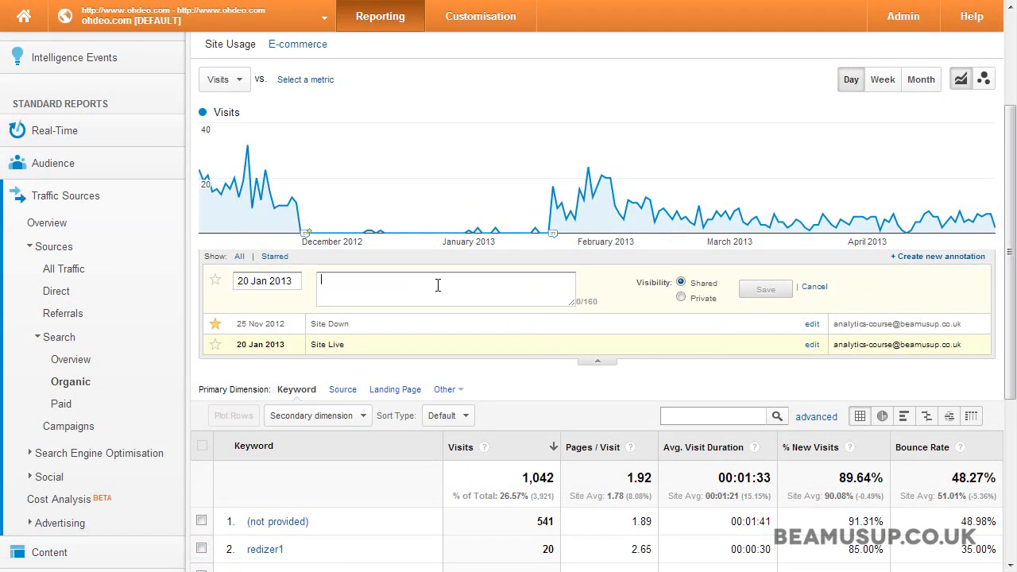
text(Testing annotation)
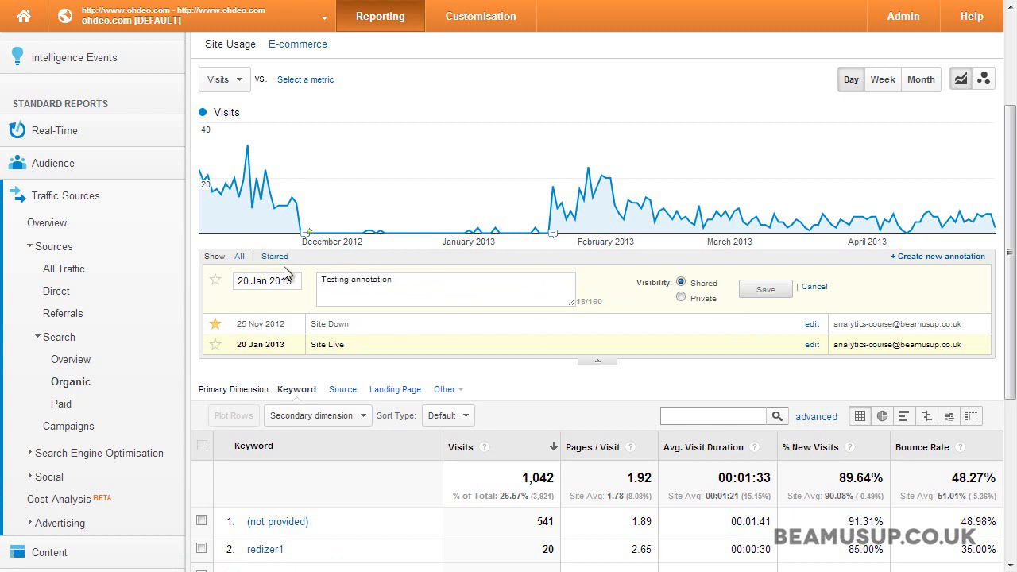
click(273, 276)
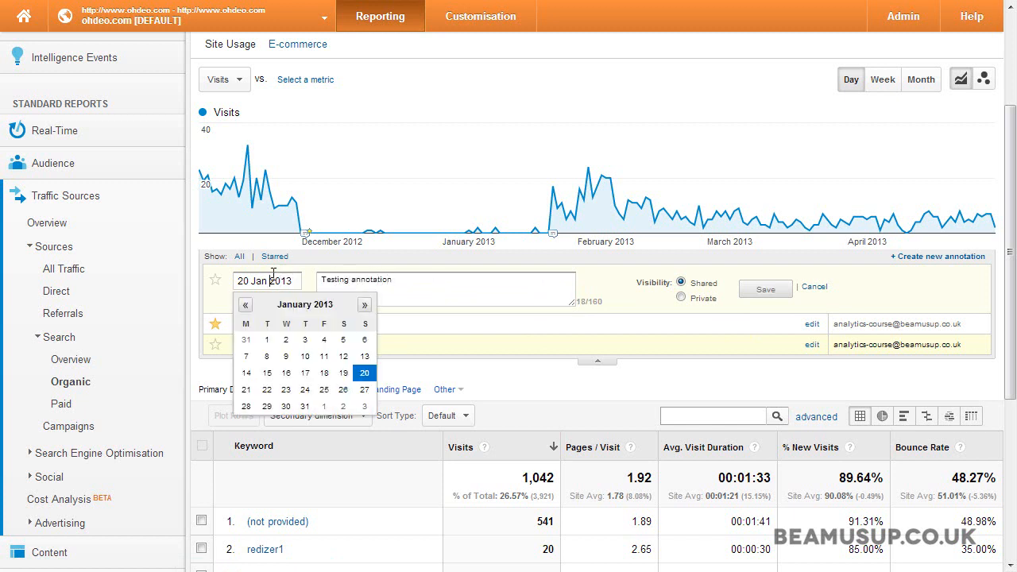
click(248, 389)
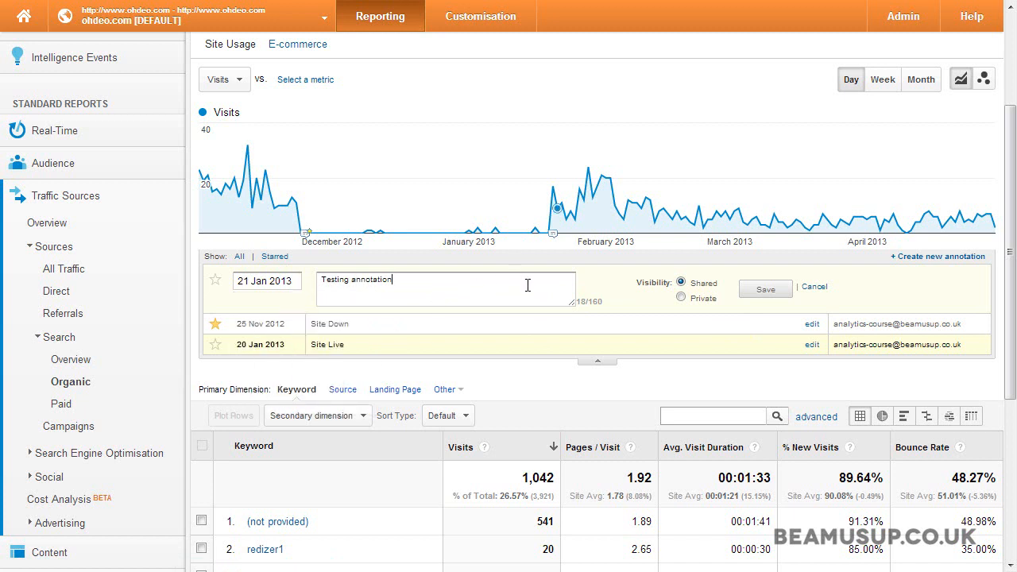
click(682, 297)
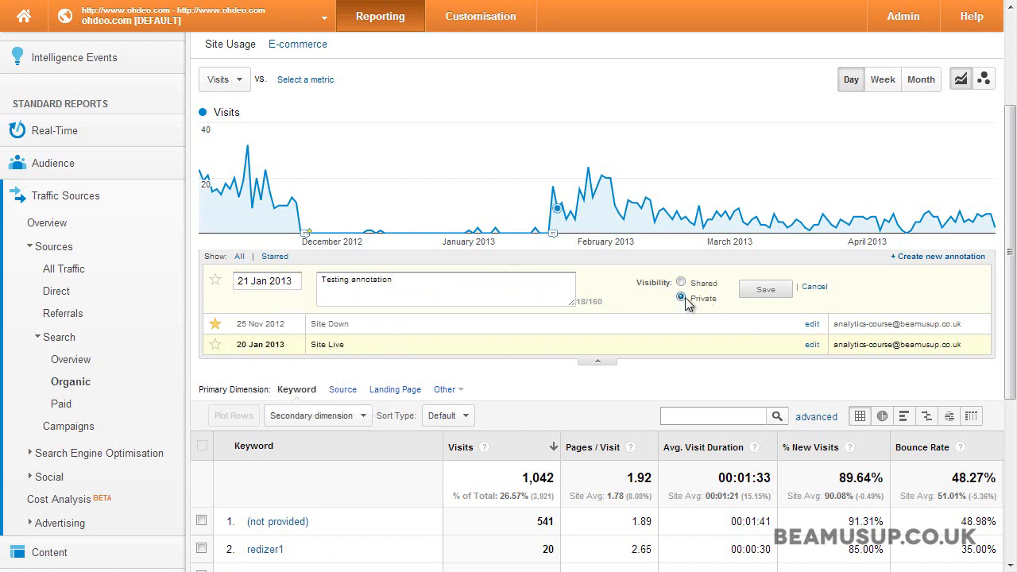
click(766, 291)
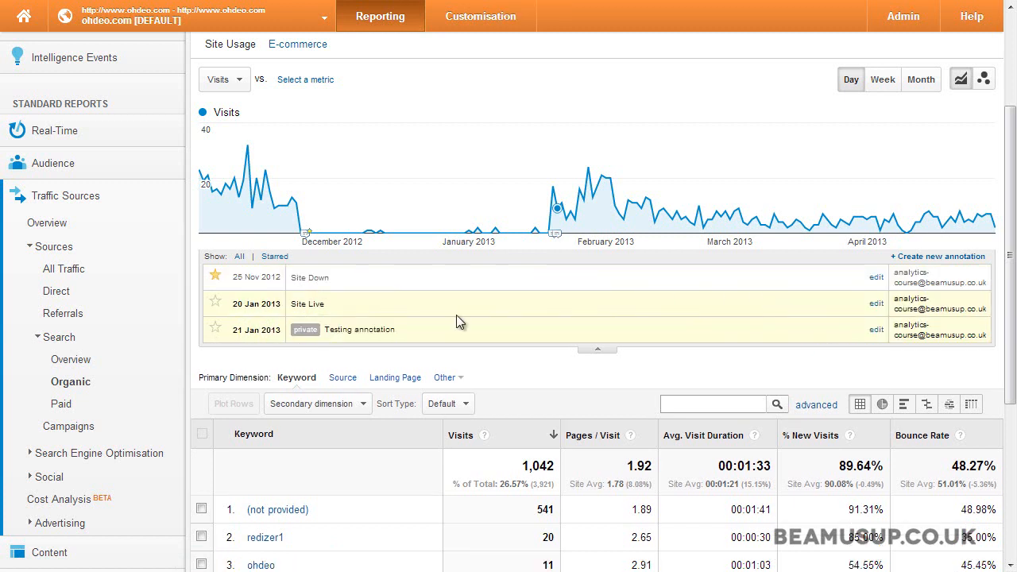
Star the "Testing annotation" entry and limit the annotation list to starred entries.
click(216, 326)
click(274, 256)
click(239, 257)
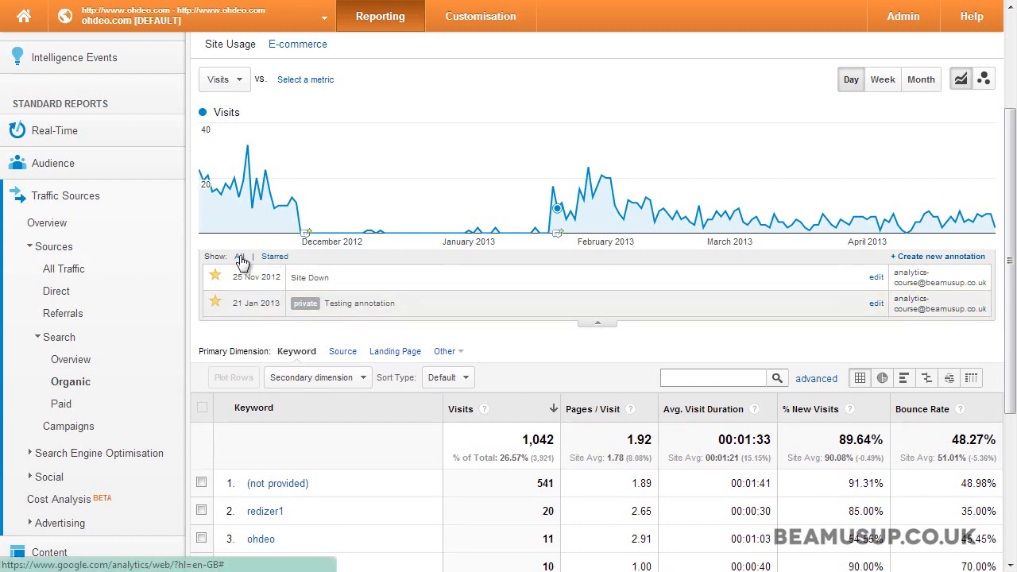
click(274, 257)
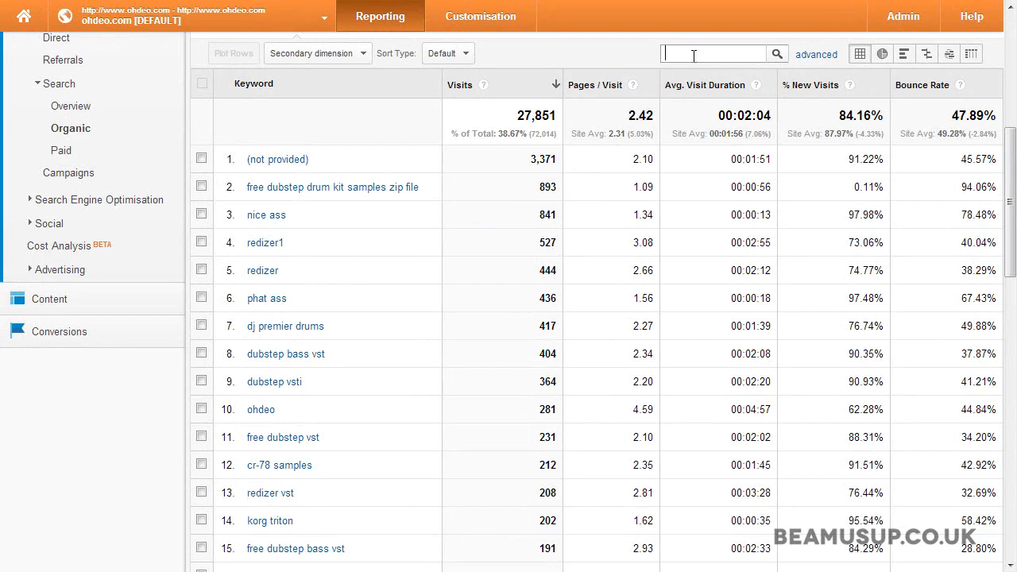
Search the organic keyword table for "redizer" and extend the search to the pattern "redizer|vst".
text(redizer)
key(Return)
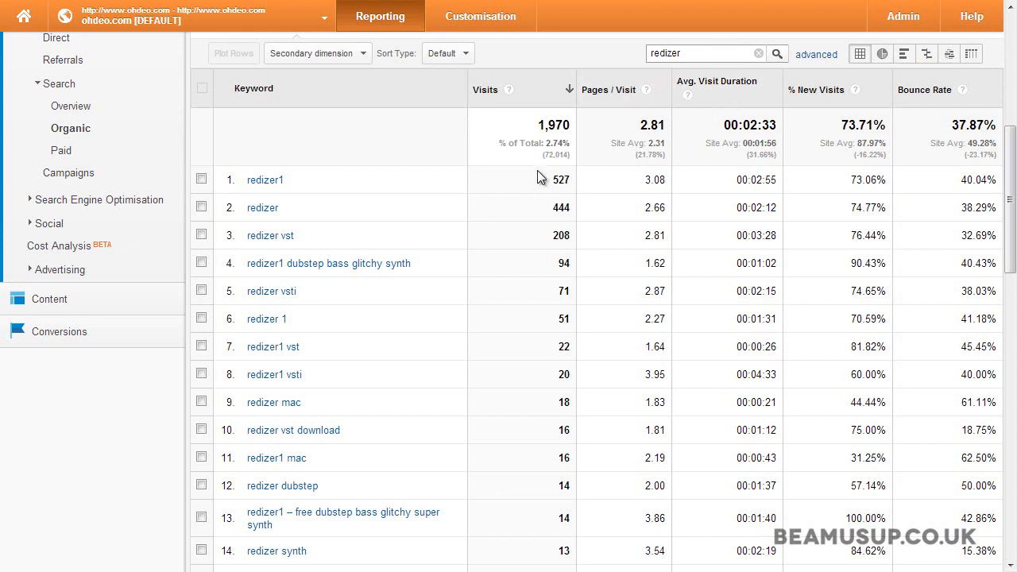
click(703, 54)
text(vst)
click(777, 53)
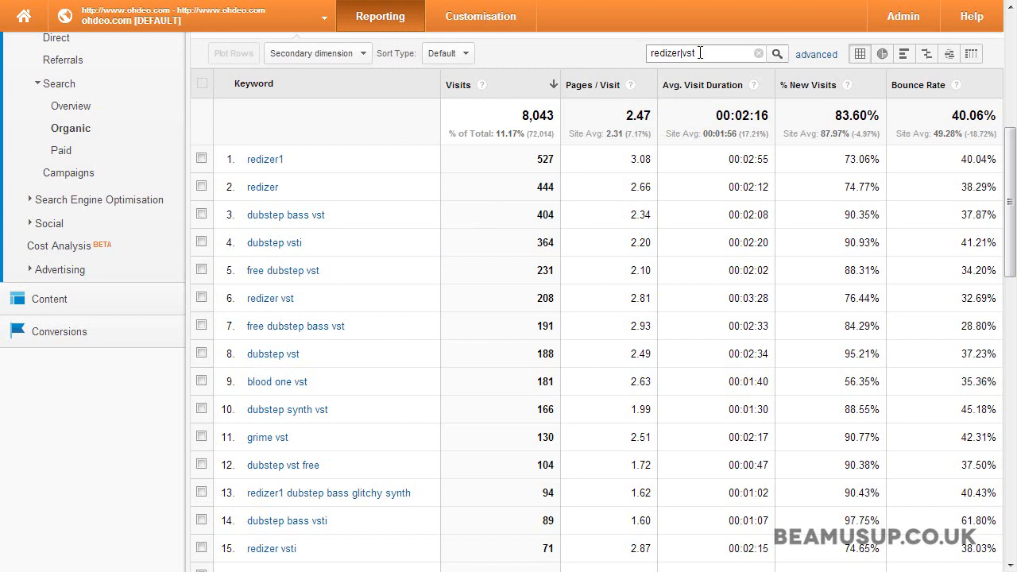
Add an advanced filter condition excluding Keyword containing "dubstep" alongside the existing pattern, and apply the filter.
click(819, 56)
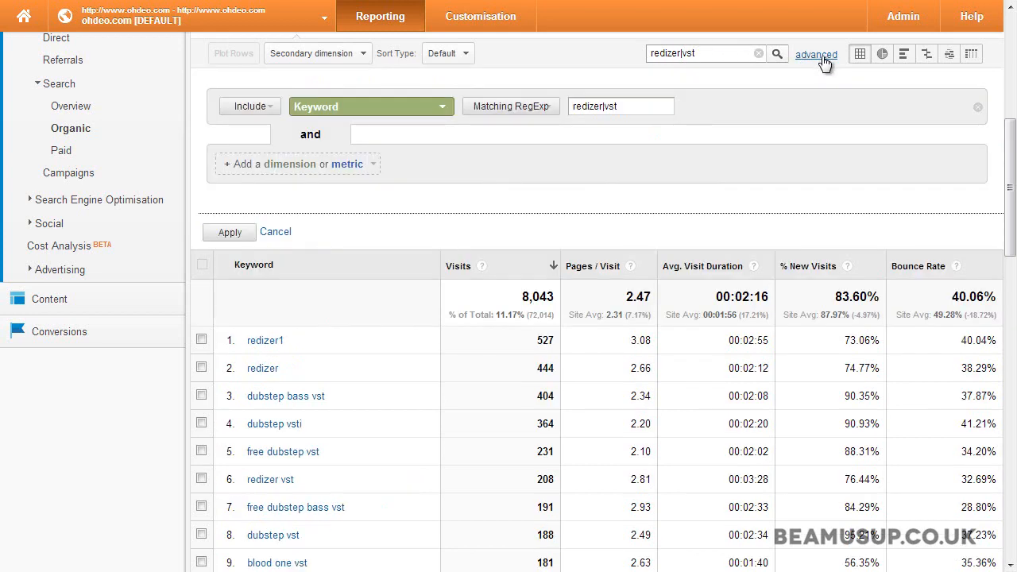
click(302, 170)
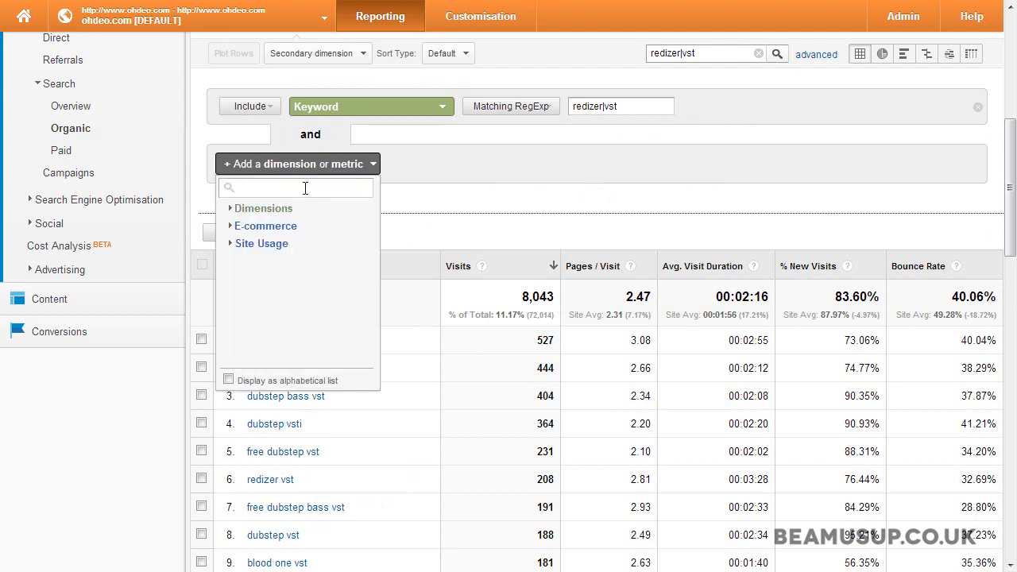
text(key)
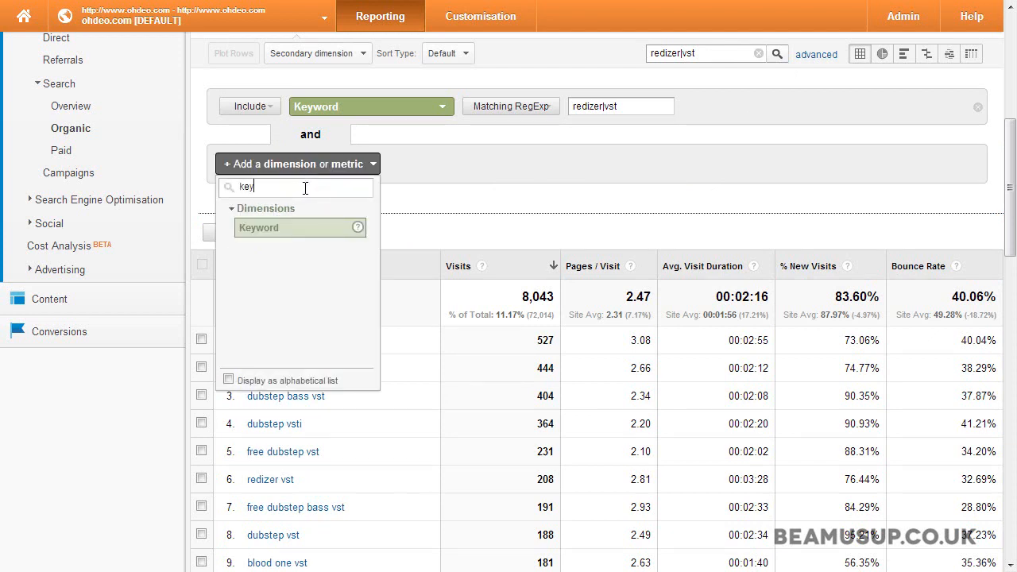
click(262, 228)
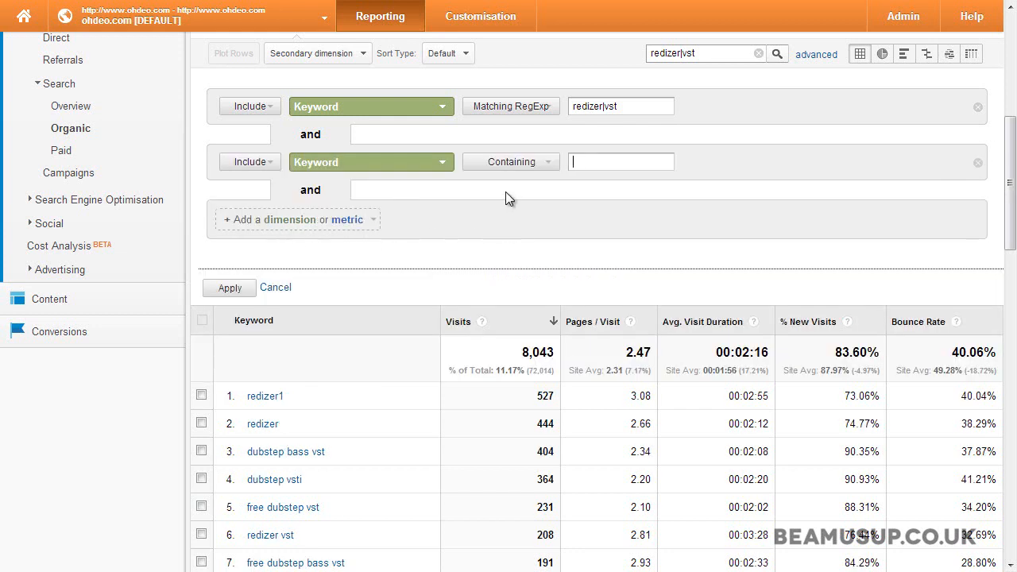
click(239, 162)
click(246, 193)
click(589, 160)
text(dubstep)
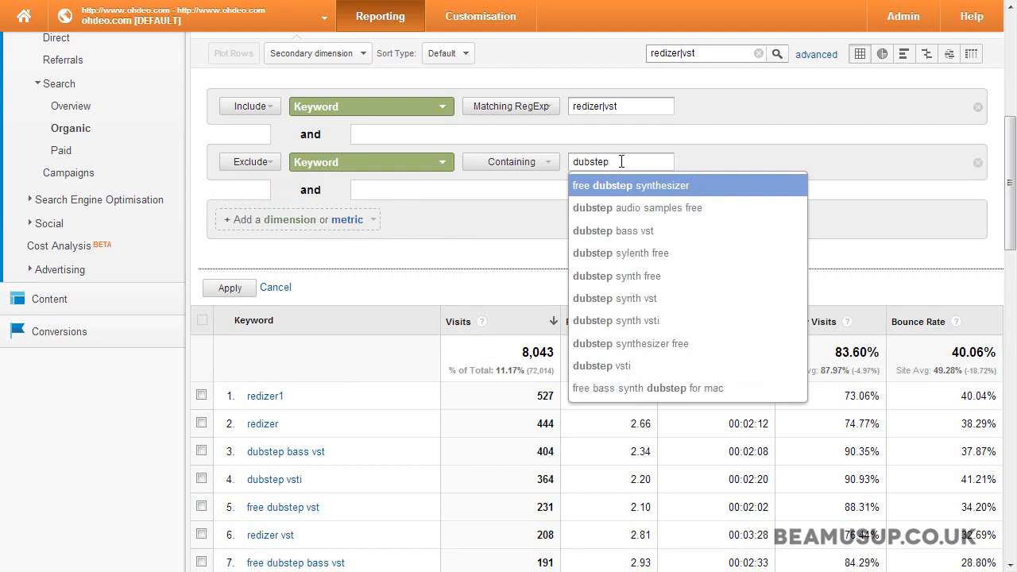
click(726, 165)
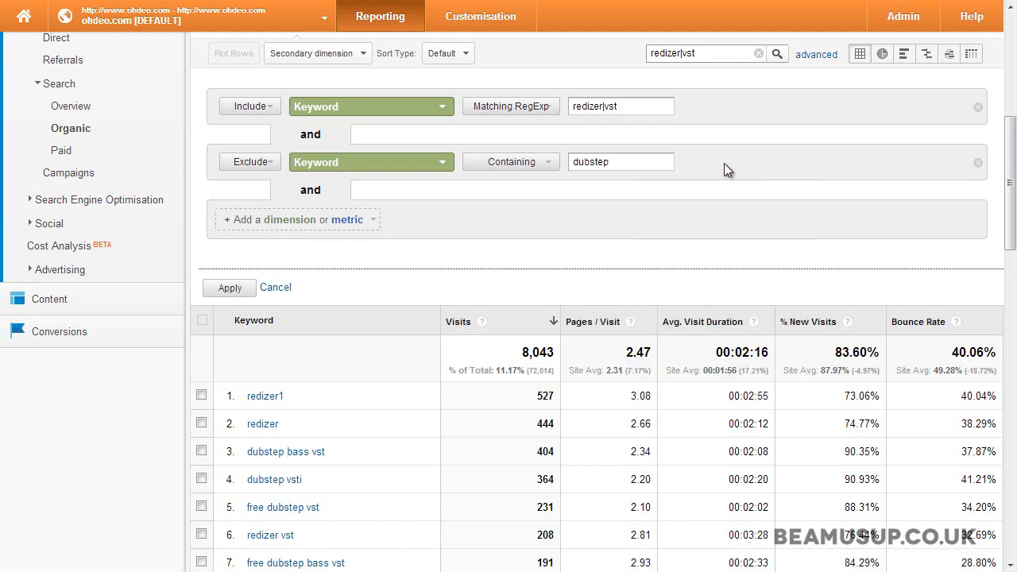
click(231, 290)
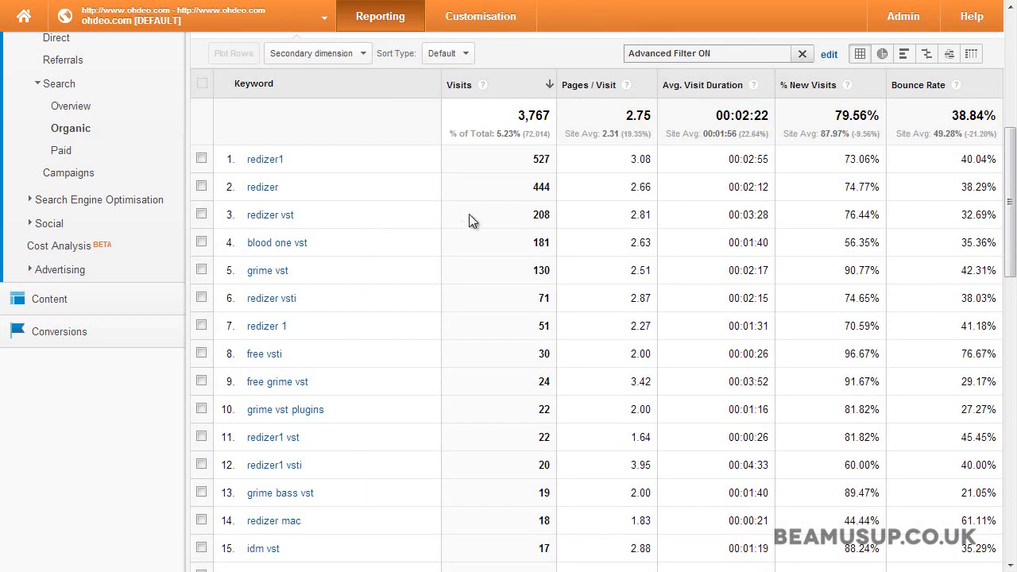
Change the exclude condition of the keyword filter to Matching RegExp "dubstep|dub step" and apply it.
middle_click(453, 213)
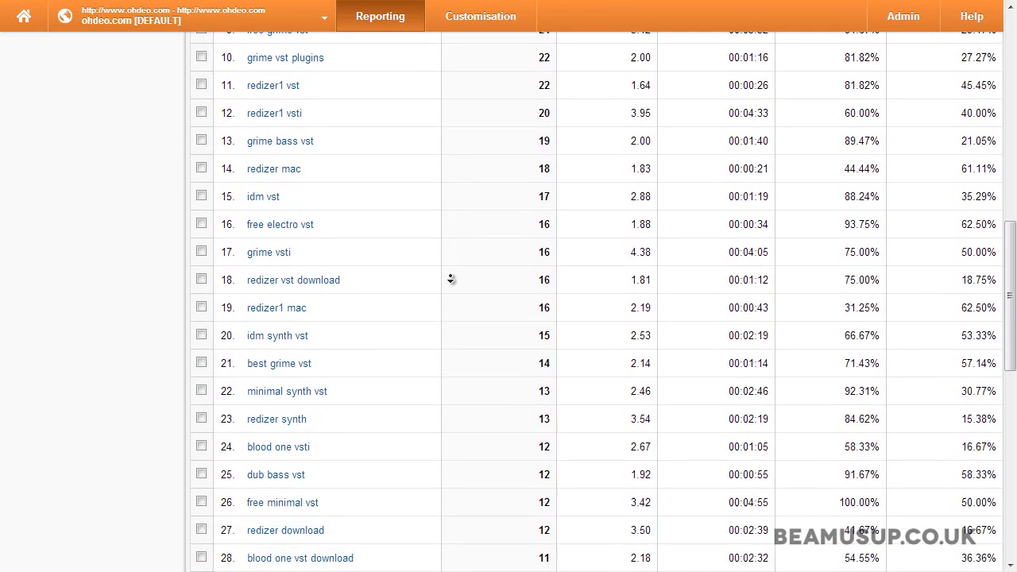
middle_click(447, 265)
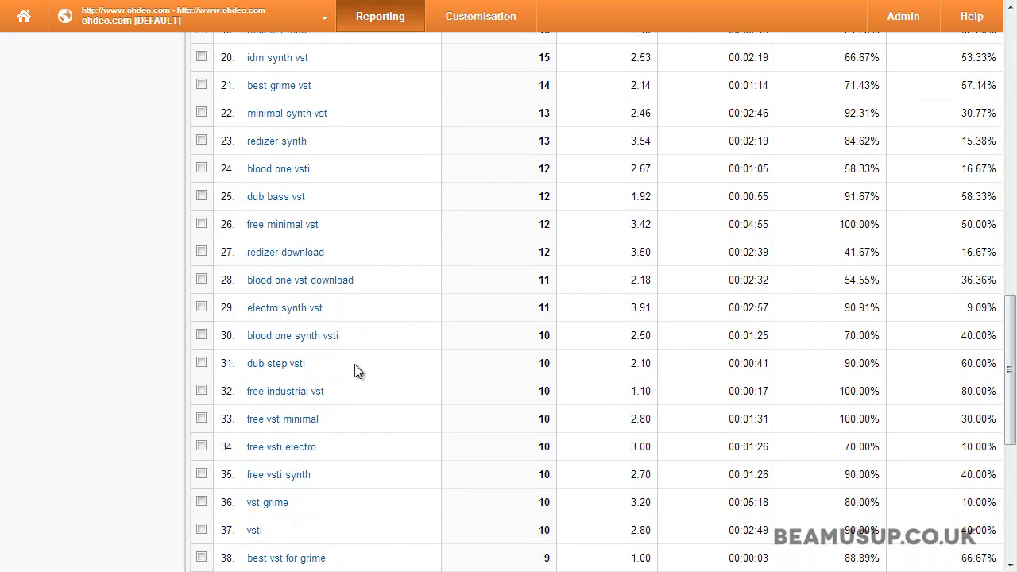
middle_click(465, 261)
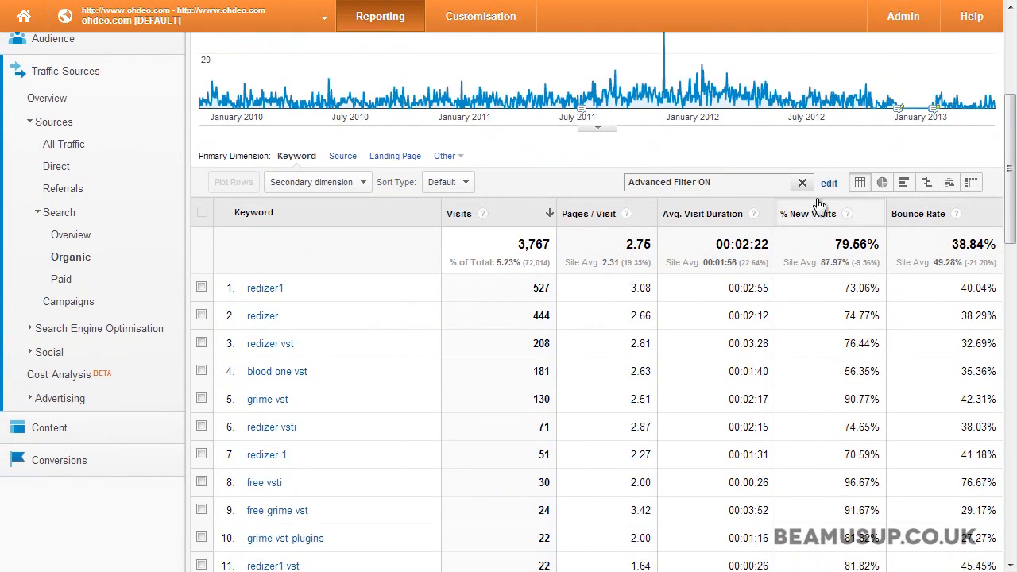
click(829, 182)
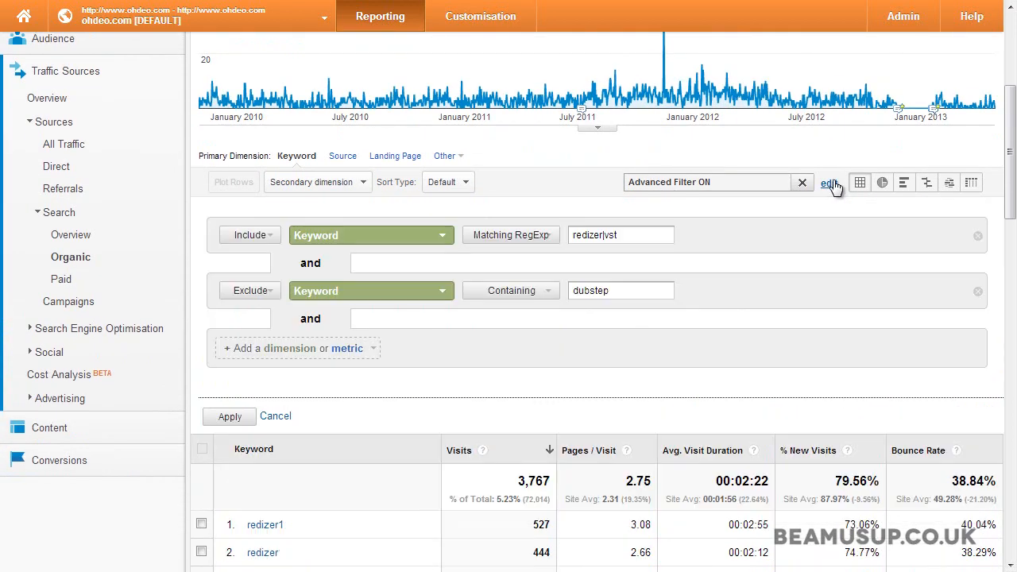
click(539, 294)
click(539, 330)
click(652, 295)
text(|dub step)
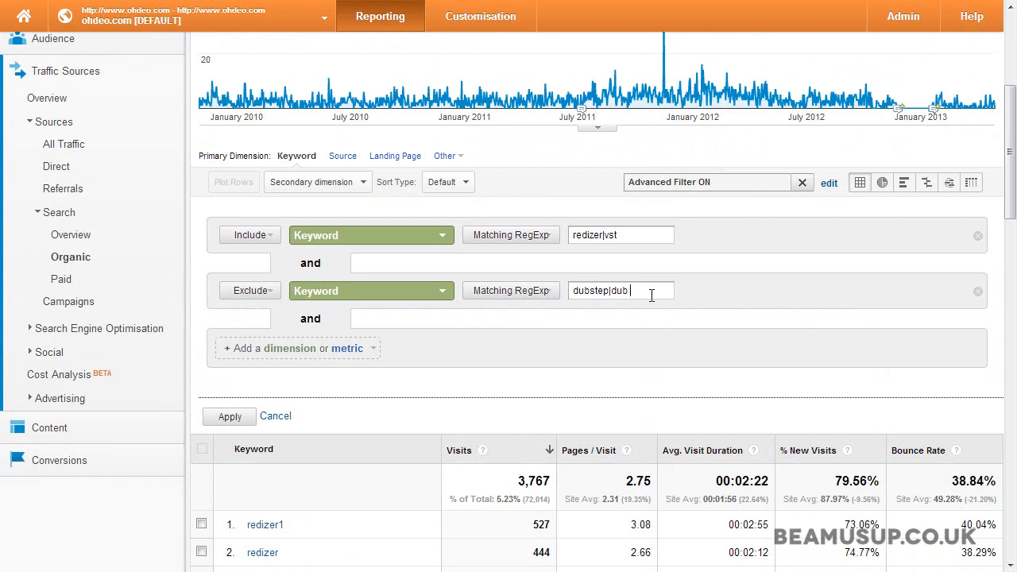
click(229, 417)
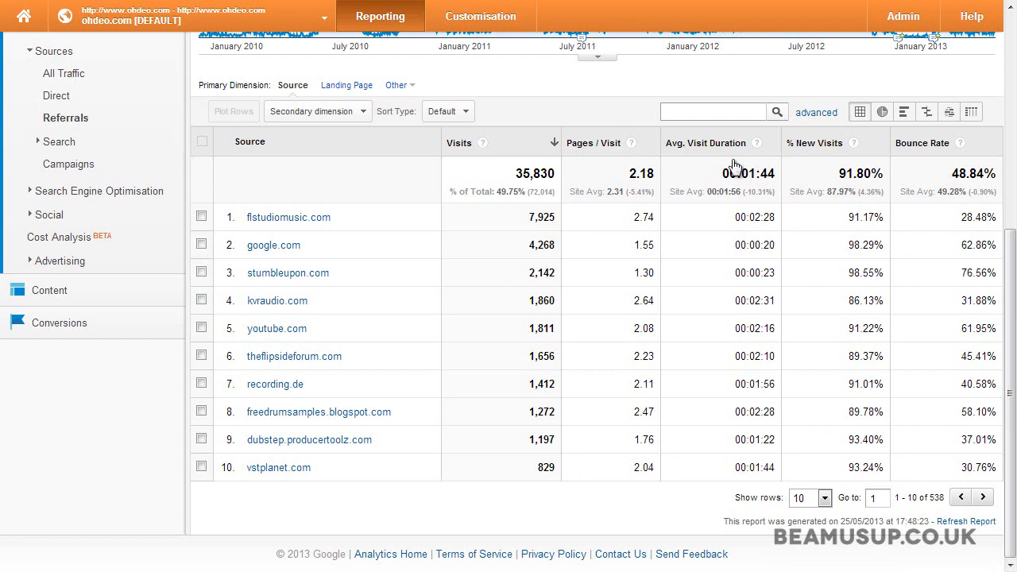
Set up an advanced filter on the Referrals source table that includes Pages / Visit greater than 3.
click(811, 114)
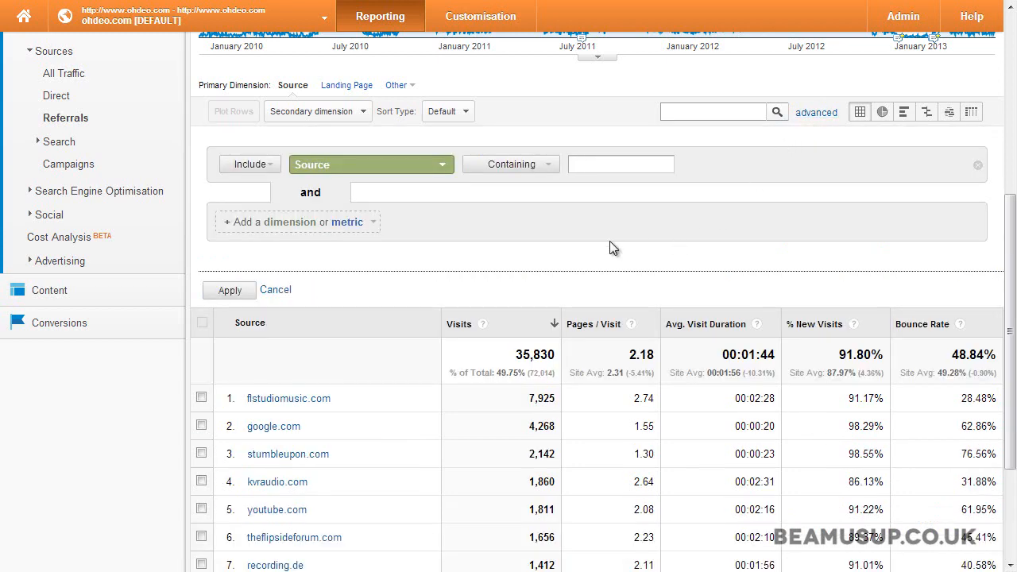
click(362, 174)
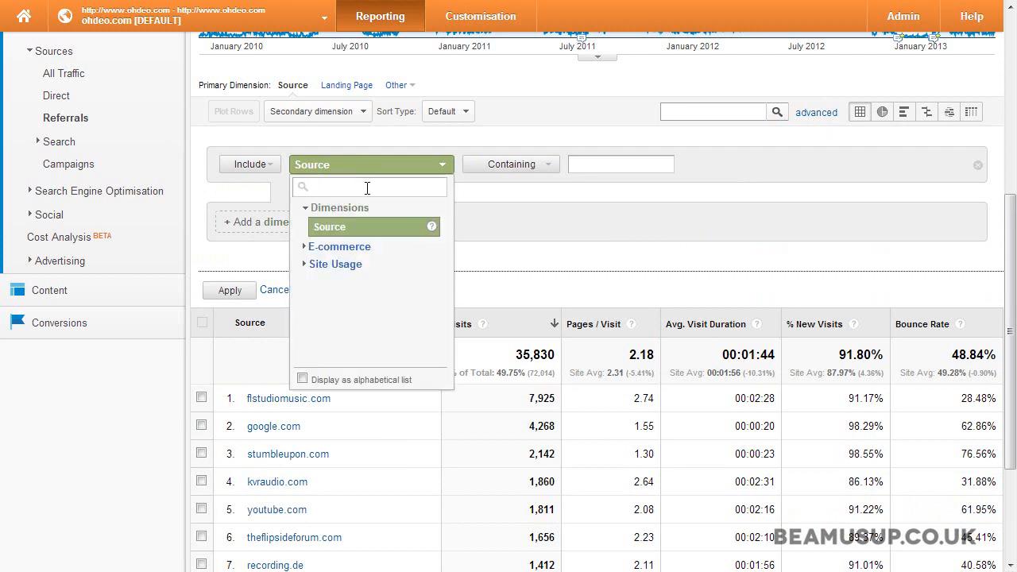
text(pages)
click(361, 231)
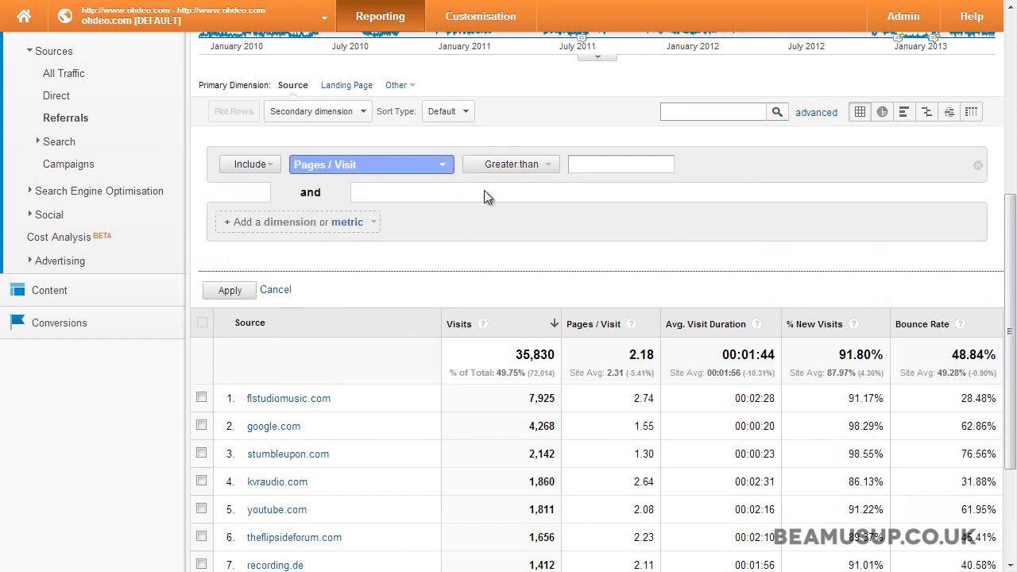
click(606, 164)
text(3)
Add a second include condition of Avg. Visit Duration greater than 60 and apply the referral filter.
click(322, 225)
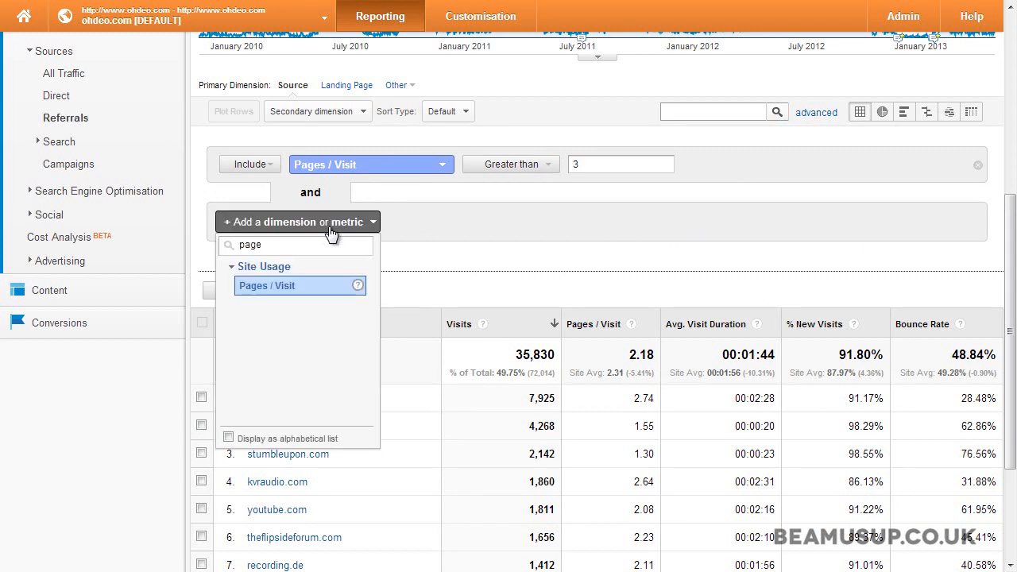
click(334, 226)
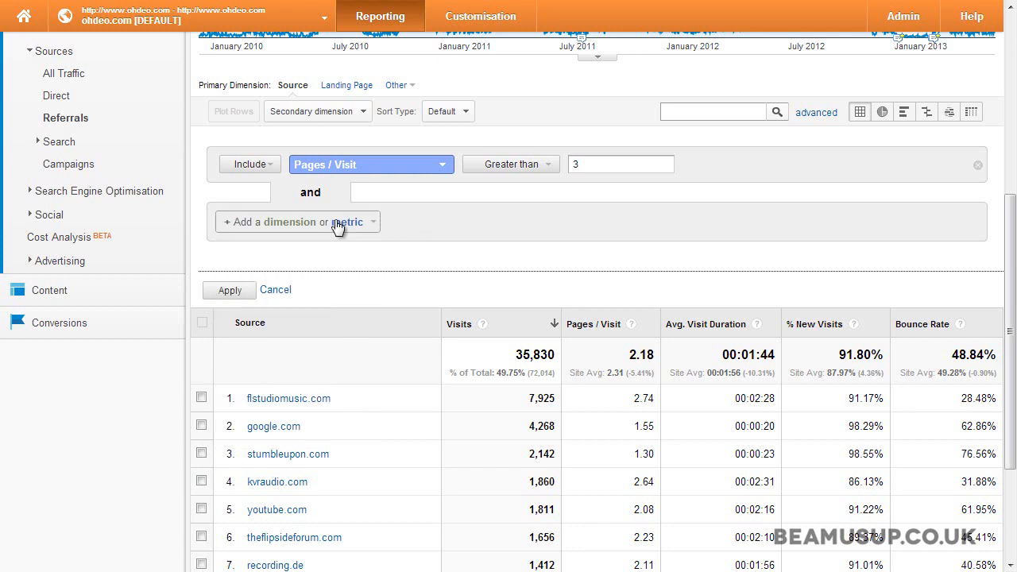
click(336, 224)
text(avg)
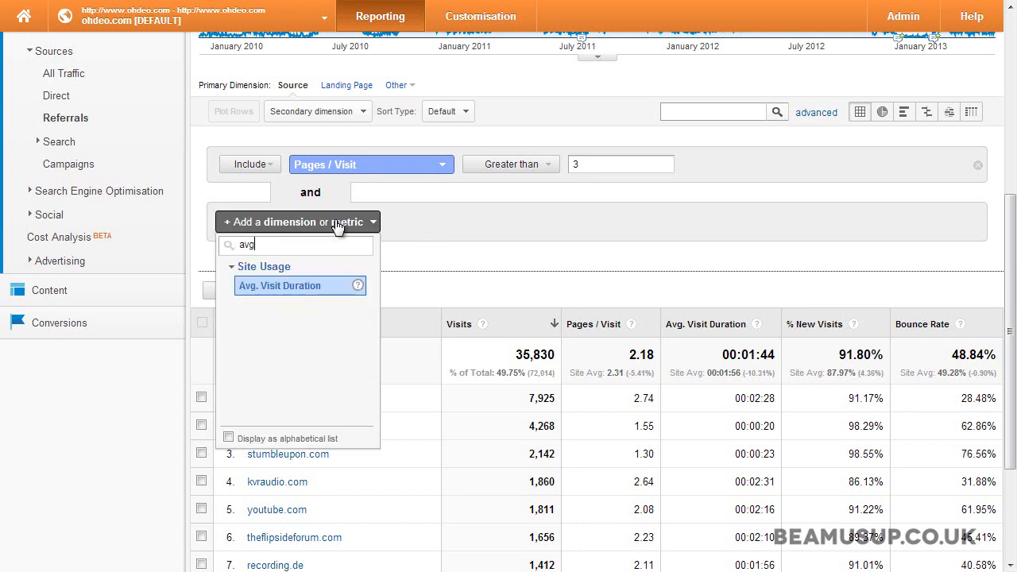
click(320, 285)
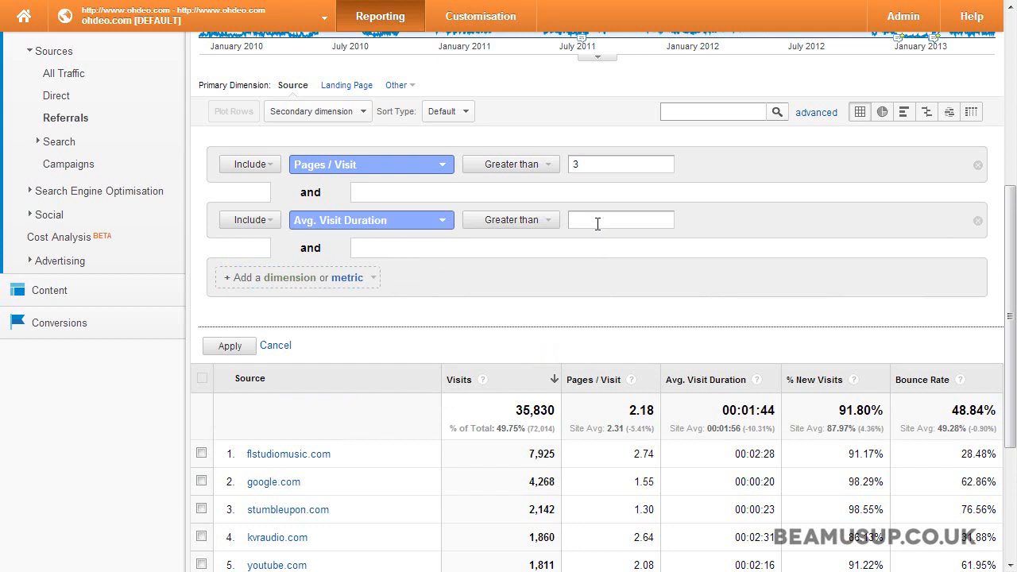
text(60)
click(230, 345)
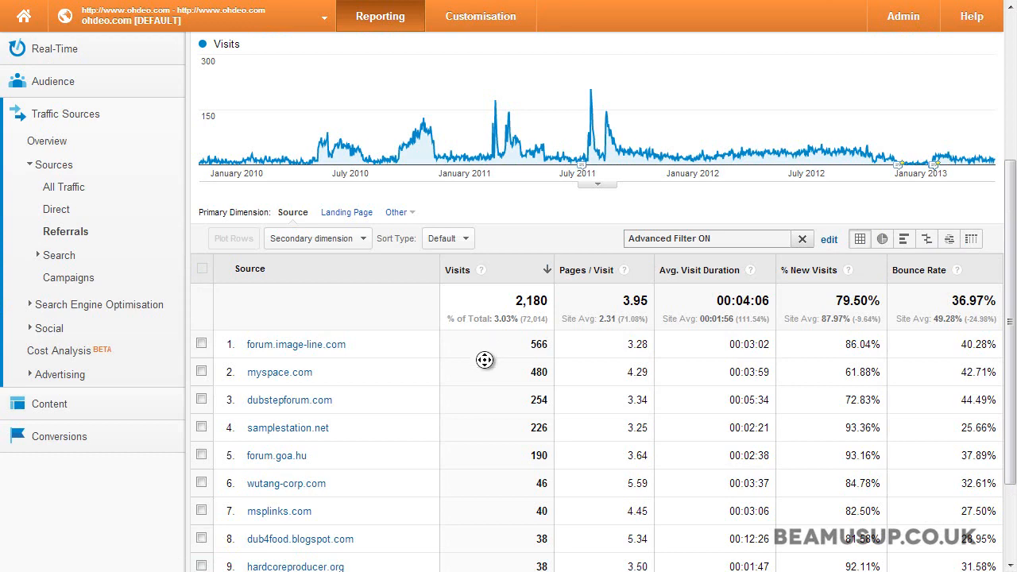
scroll(485, 360, down, 2)
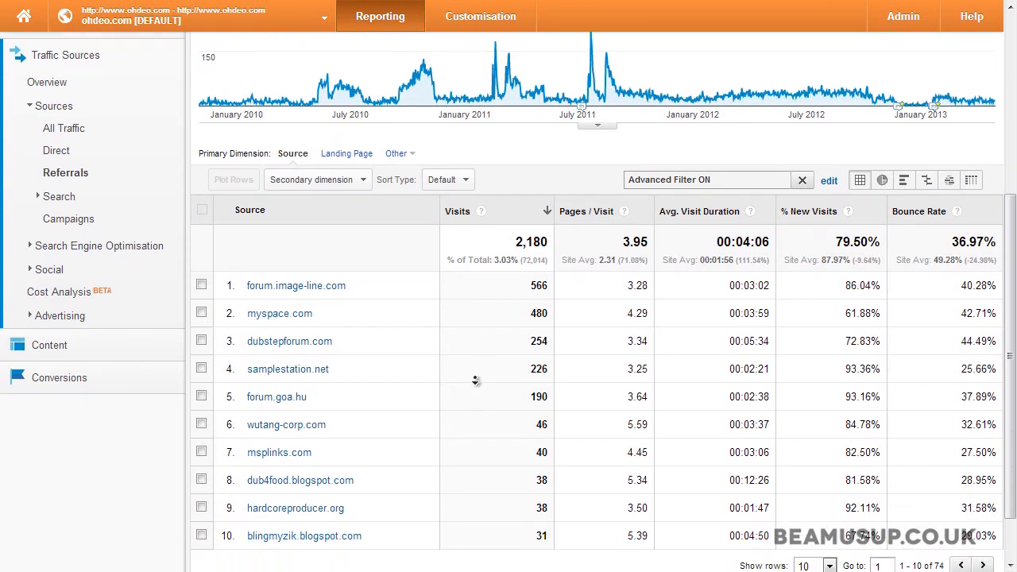
scroll(475, 380, down, 2)
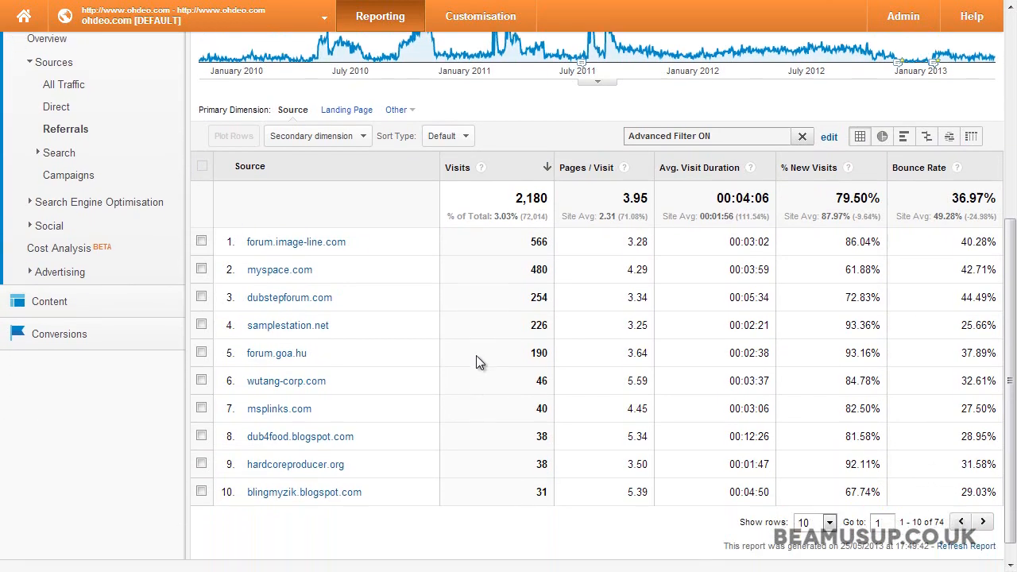